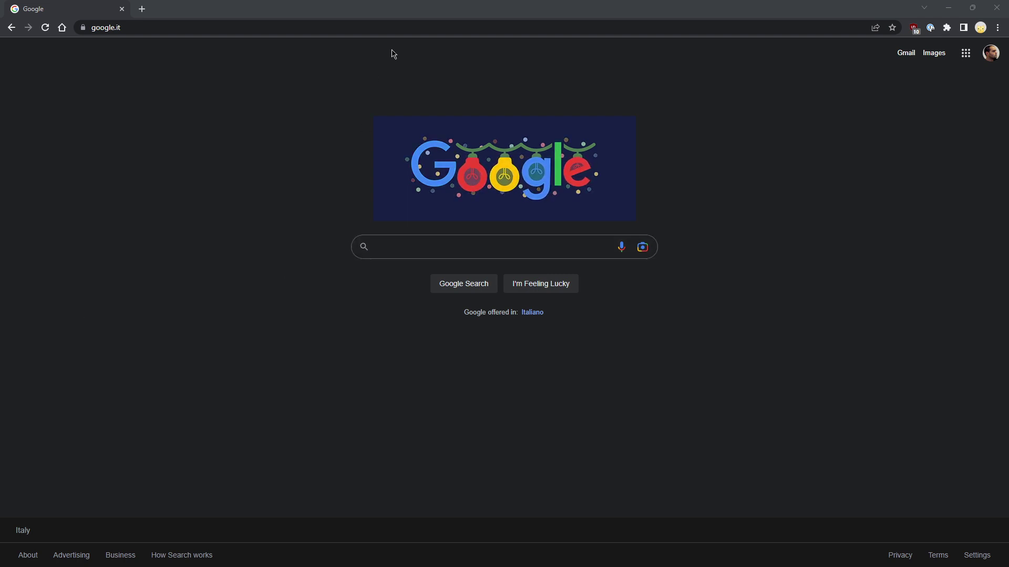
Go to qgis.org from the Chrome address bar.
left_click(536, 32)
type("www.qgis.org")
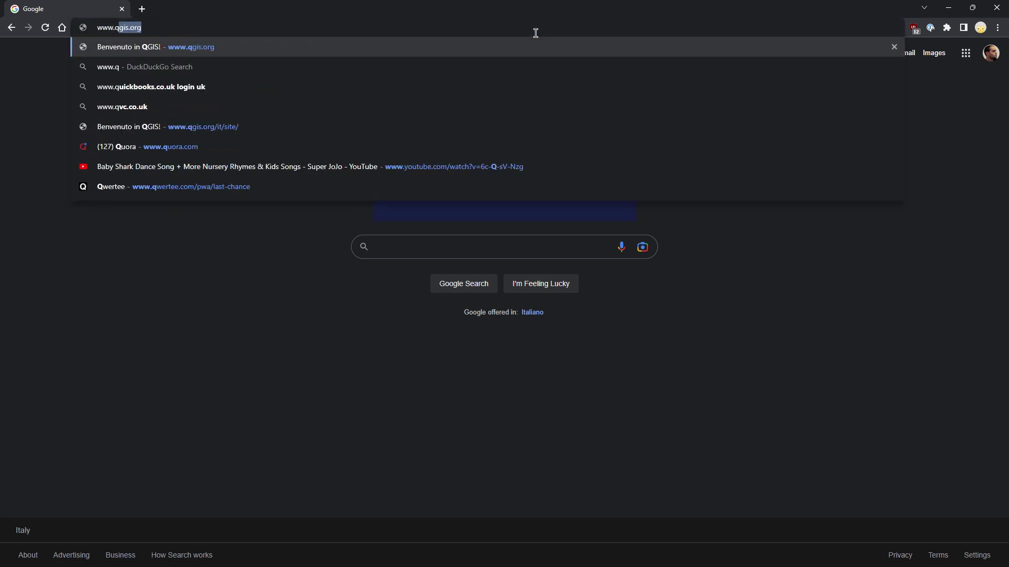
key("Return")
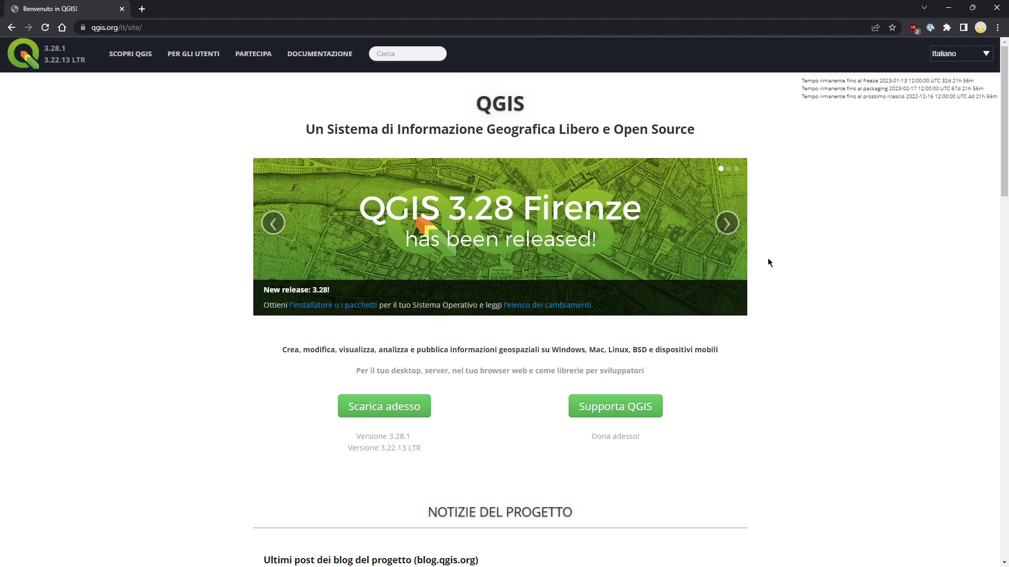
Switch the QGIS site language from Italian to English.
left_click(955, 59)
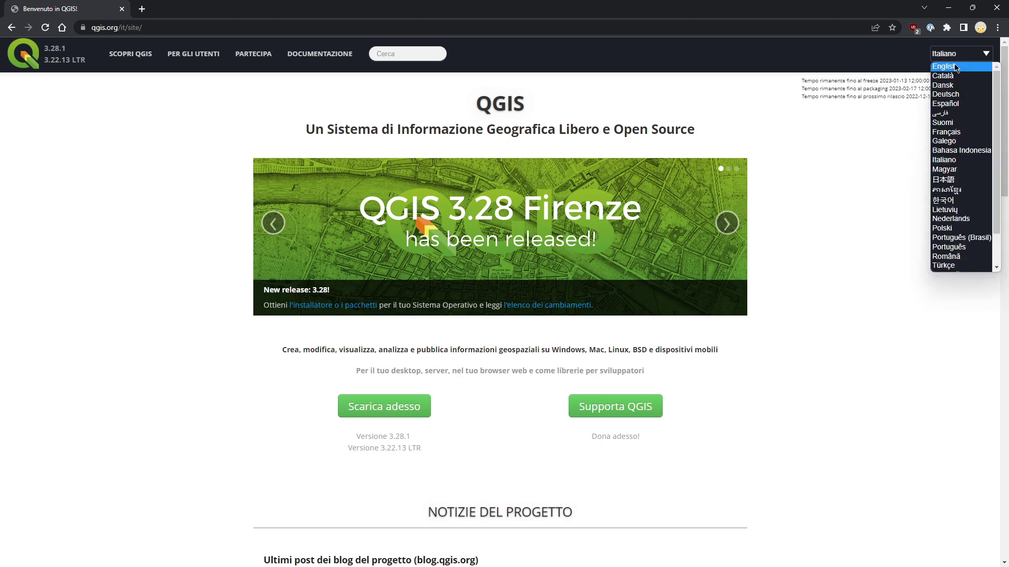
left_click(956, 67)
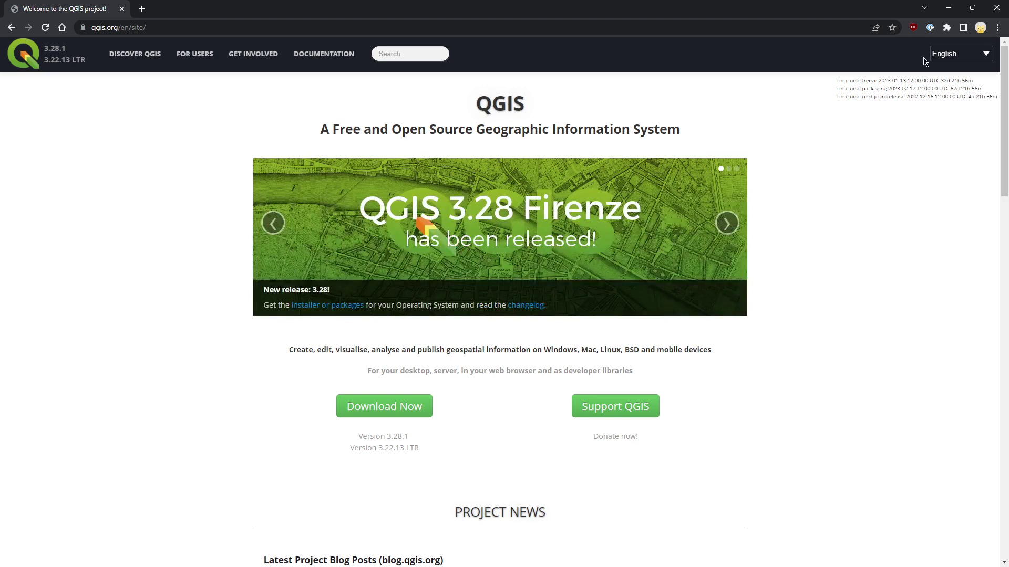
left_click(953, 56)
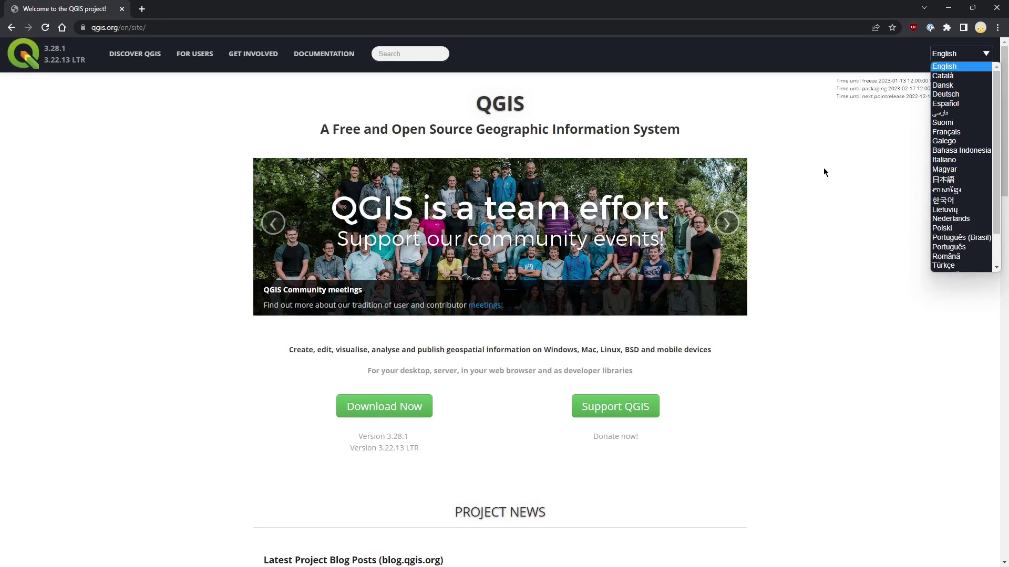
left_click(945, 67)
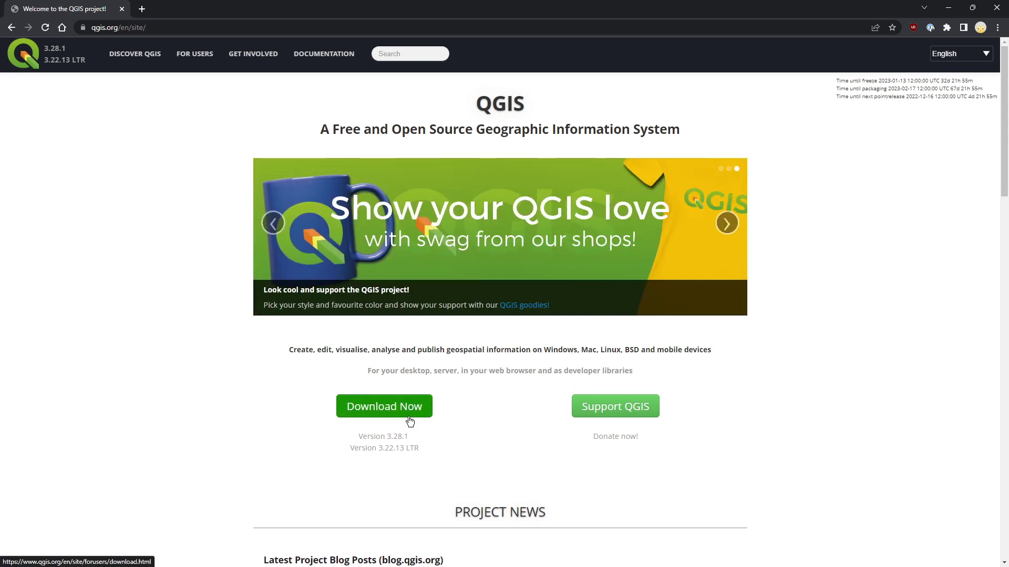
Open Download QGIS and expand the macOS, Linux, BSD and mobile/tablet apps sections.
left_click(409, 420)
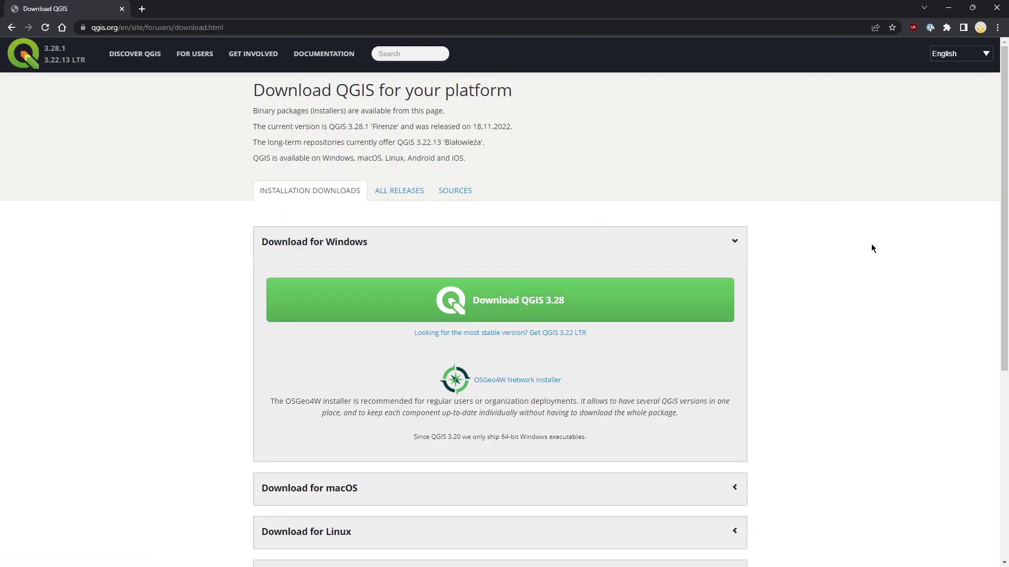
left_click(714, 246)
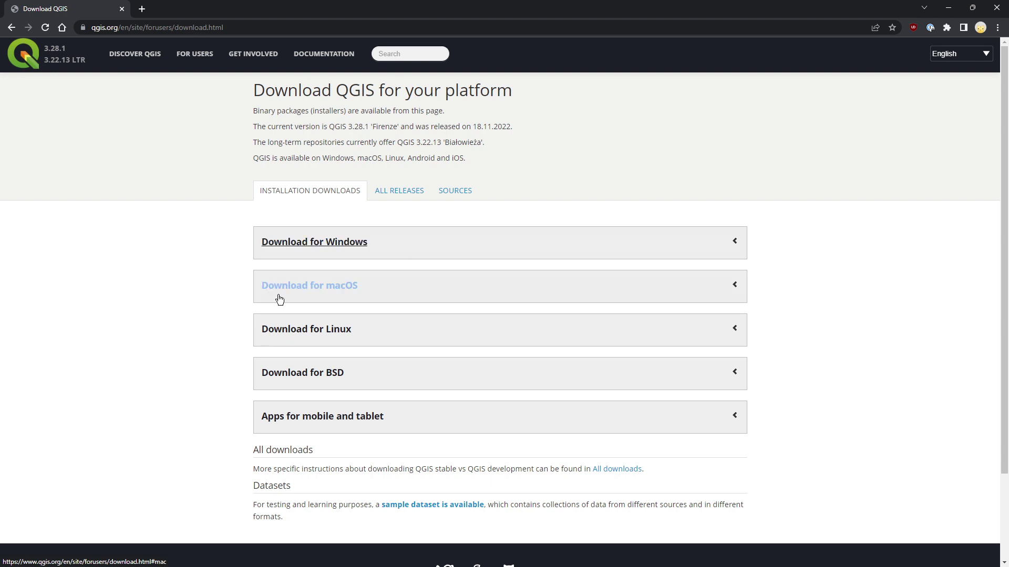
left_click(713, 294)
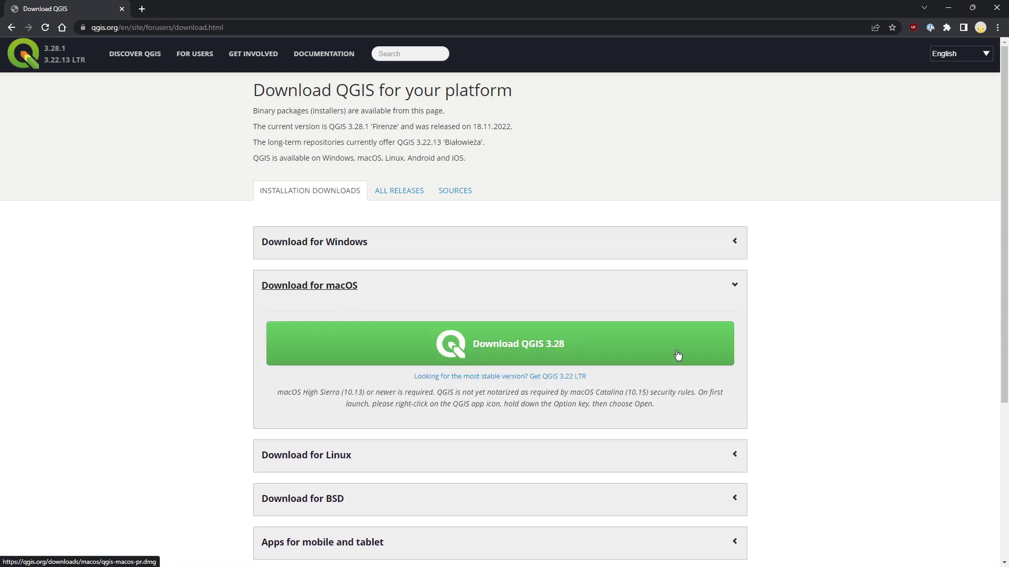
left_click(656, 452)
scroll(586, 411, "down", 2)
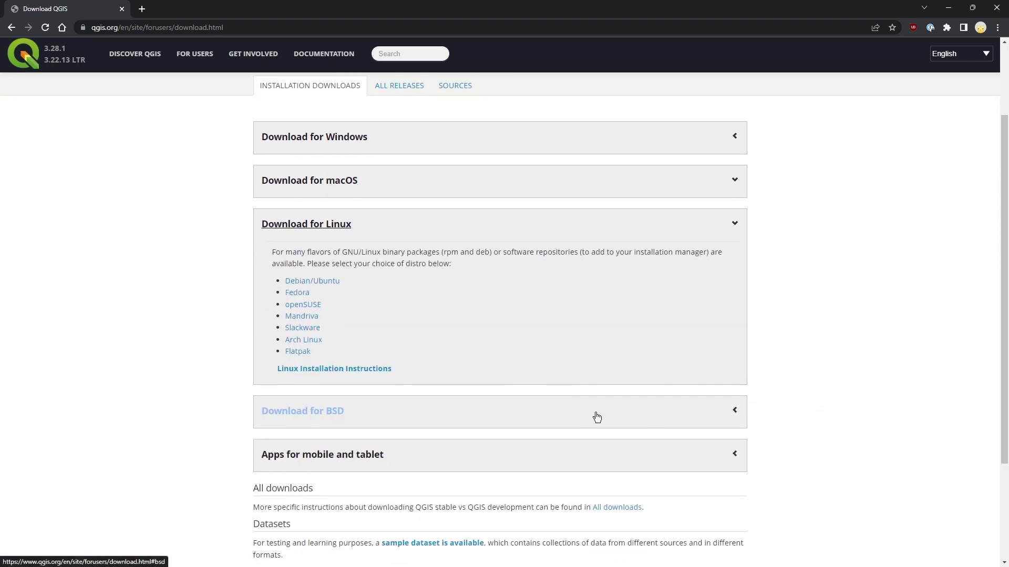
left_click(597, 417)
left_click(523, 343)
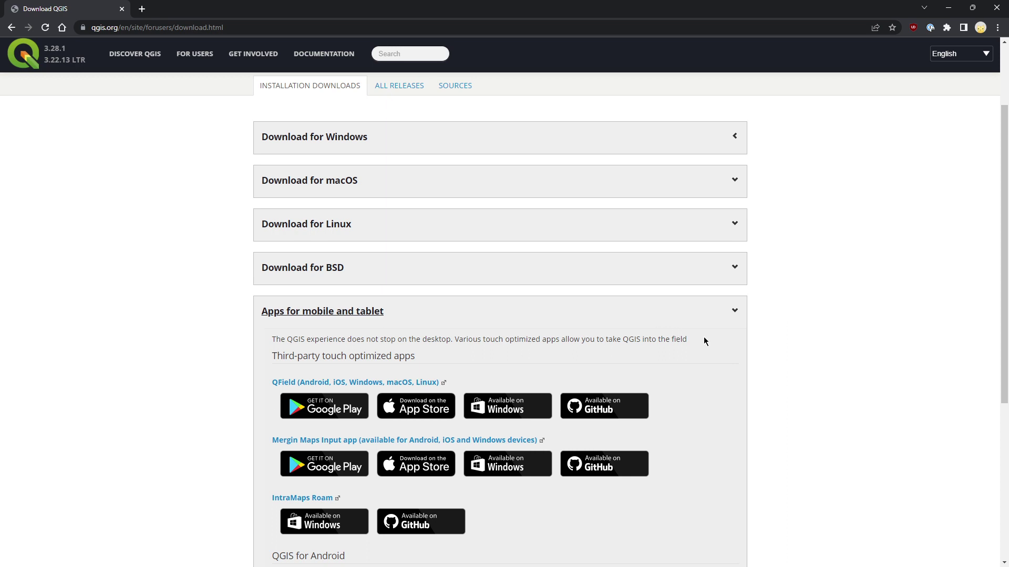
Download the QGIS 3.28 Windows .msi installer and dismiss the thank-you message.
left_click(736, 311)
scroll(643, 234, "up", 2)
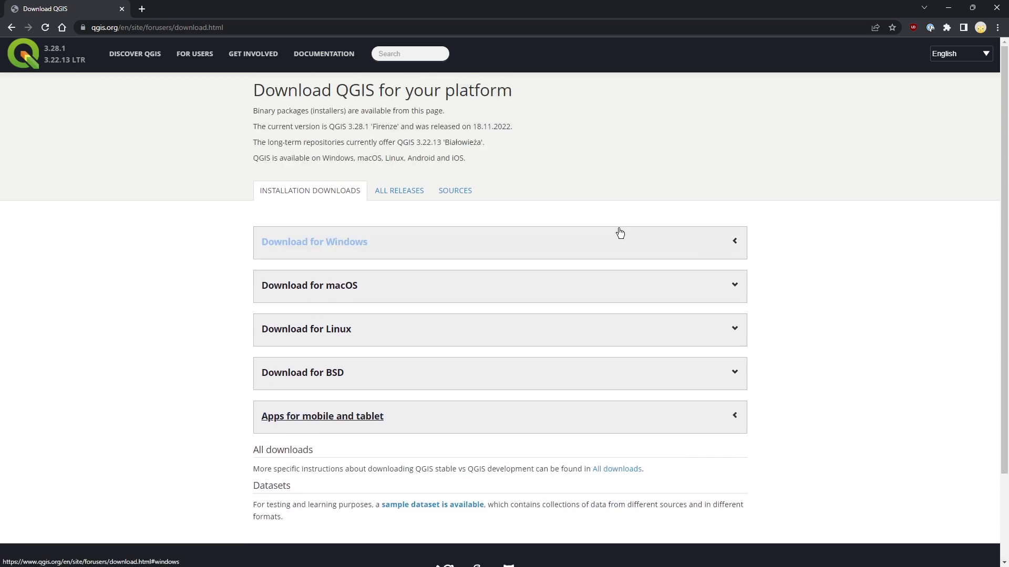
left_click(521, 241)
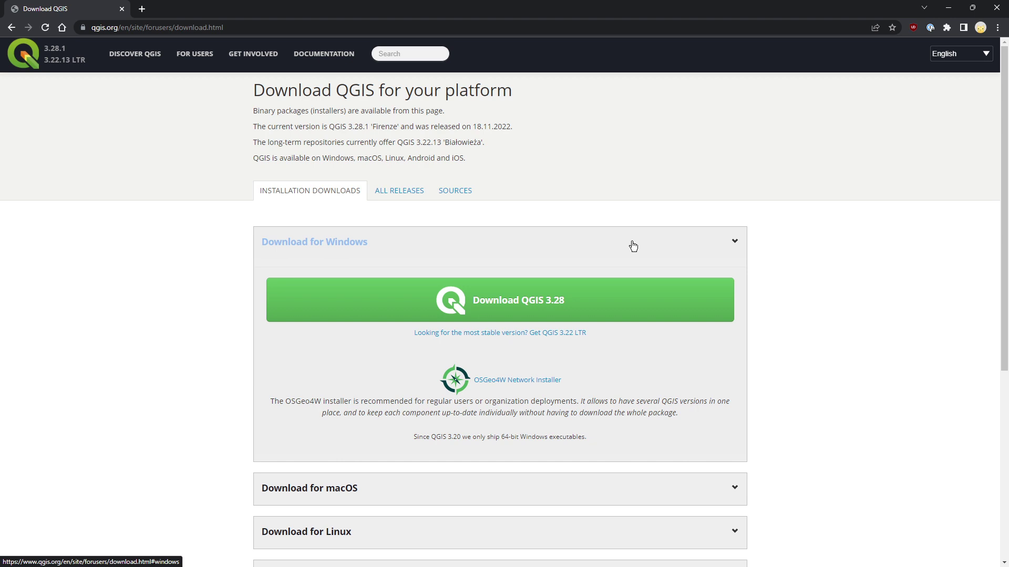
left_click(546, 310)
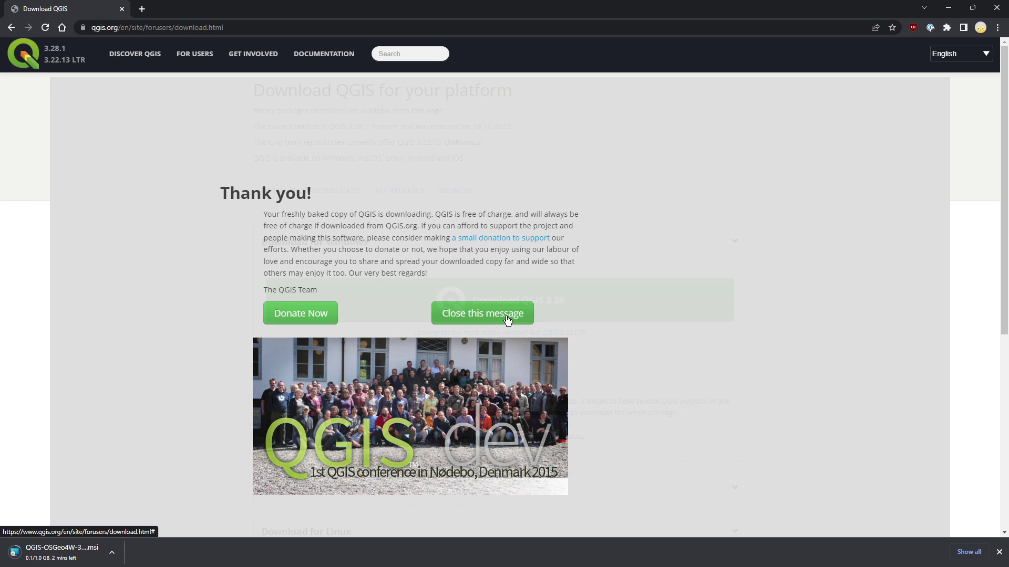
left_click(508, 318)
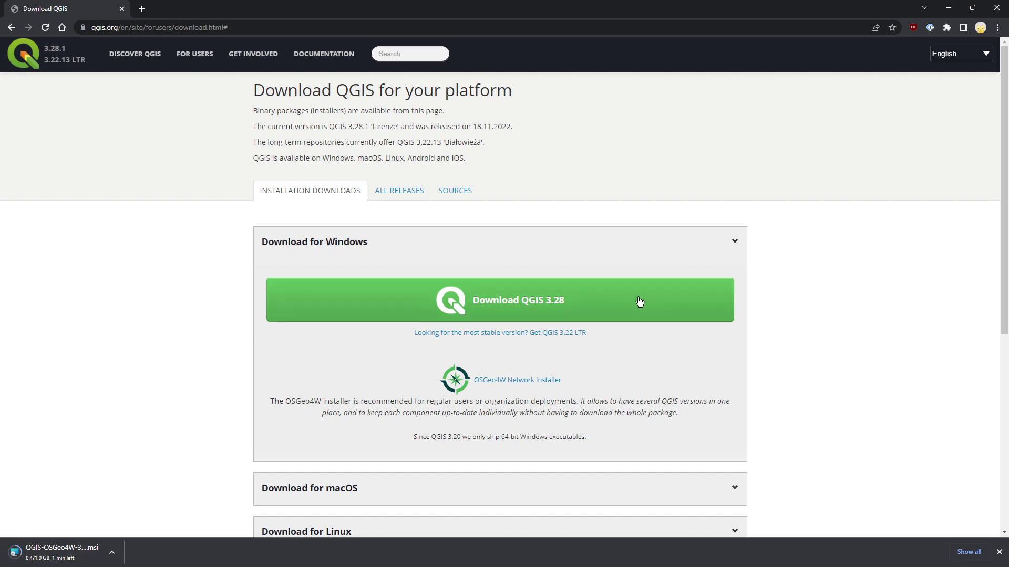
Expand Download for Linux and follow the Linux Installation Instructions link.
scroll(824, 348, "down", 3)
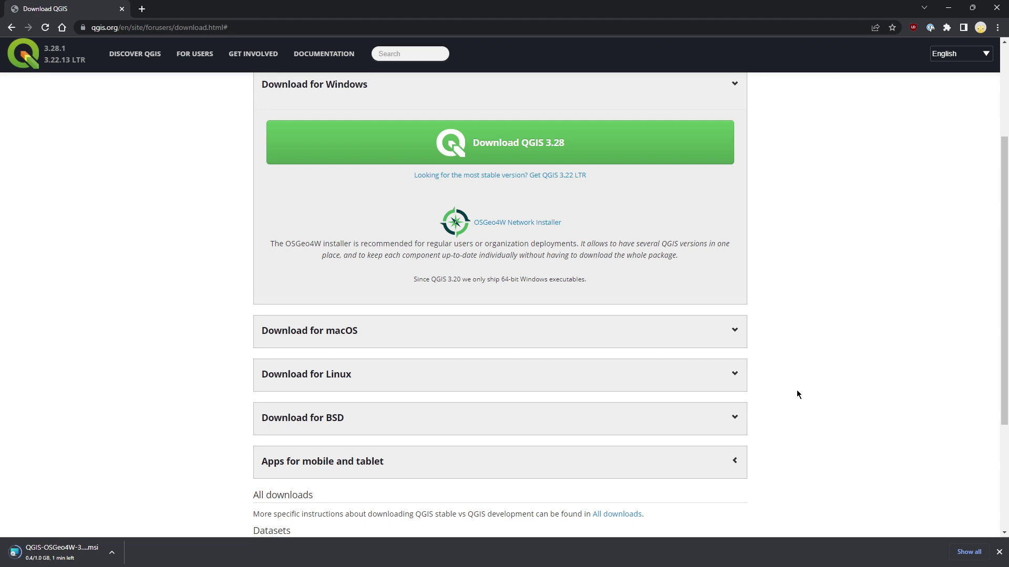
left_click(411, 387)
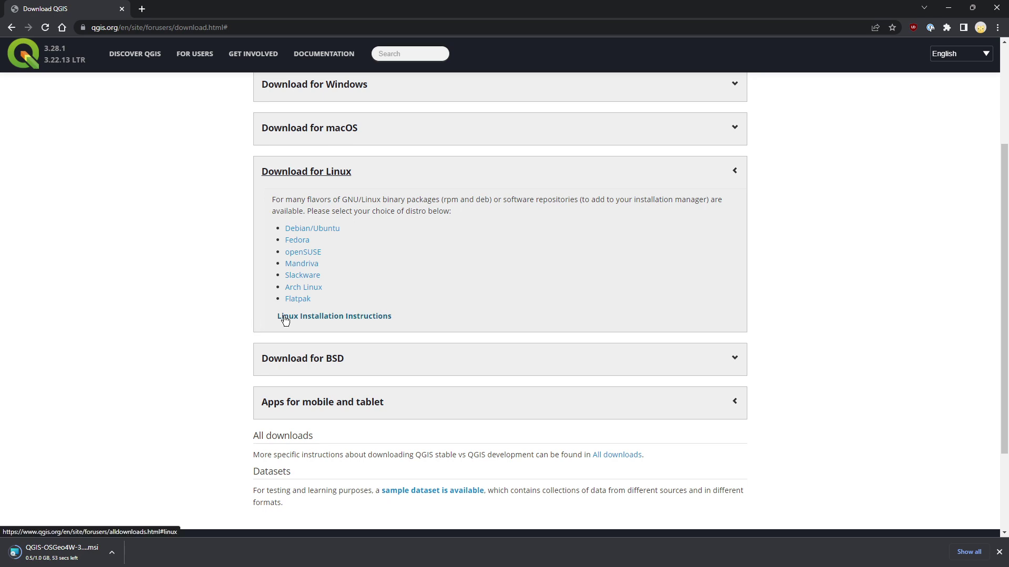
left_click(357, 317)
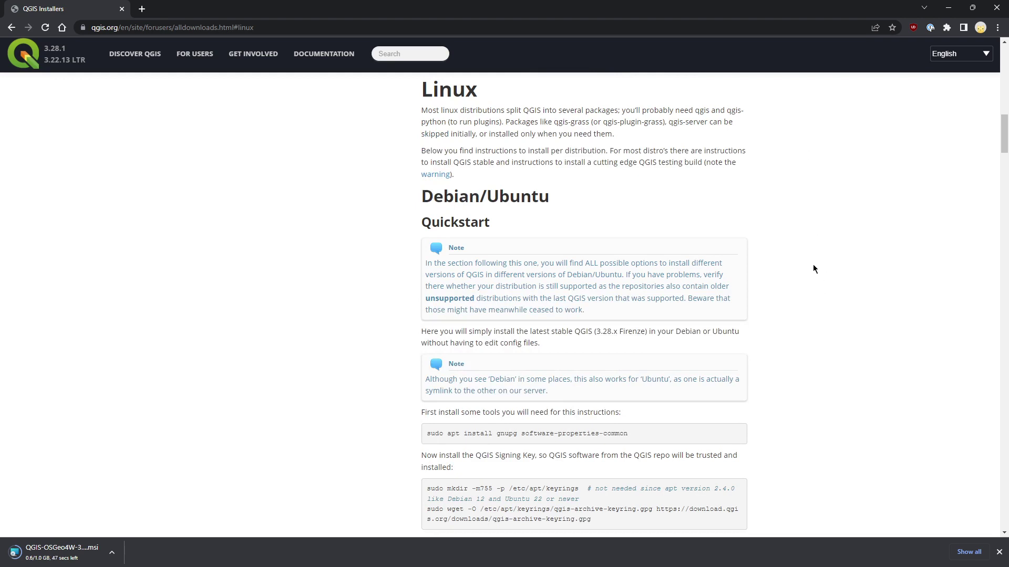
scroll(804, 266, "down", 1)
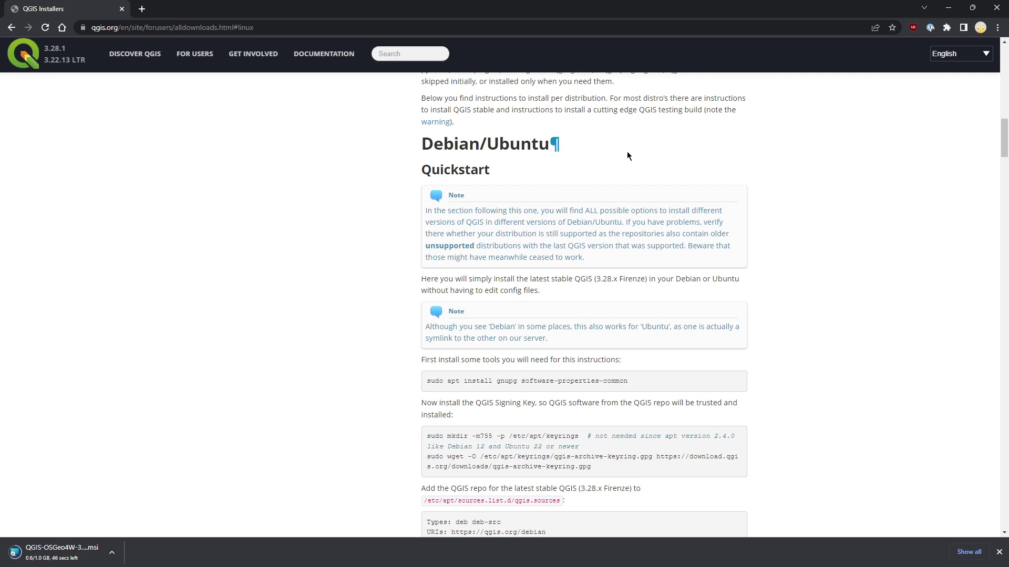
scroll(852, 221, "down", 2)
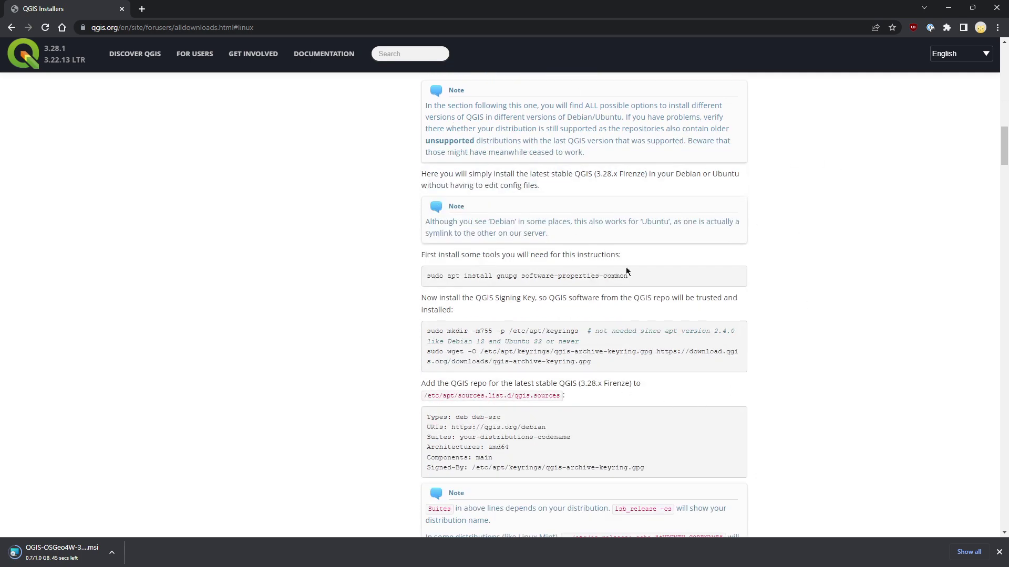
scroll(780, 232, "up", 3)
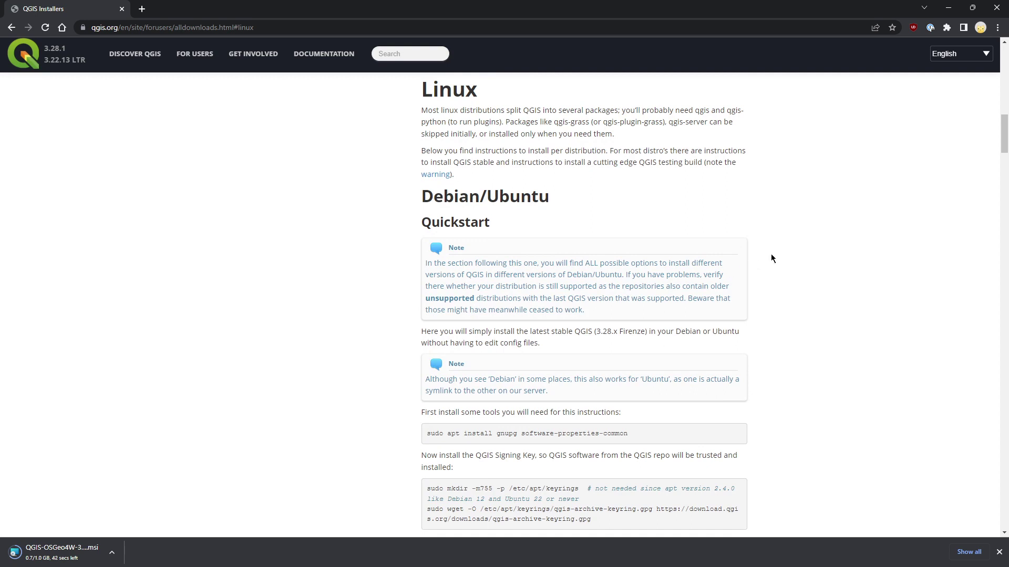
scroll(759, 297, "down", 3)
scroll(761, 309, "down", 1)
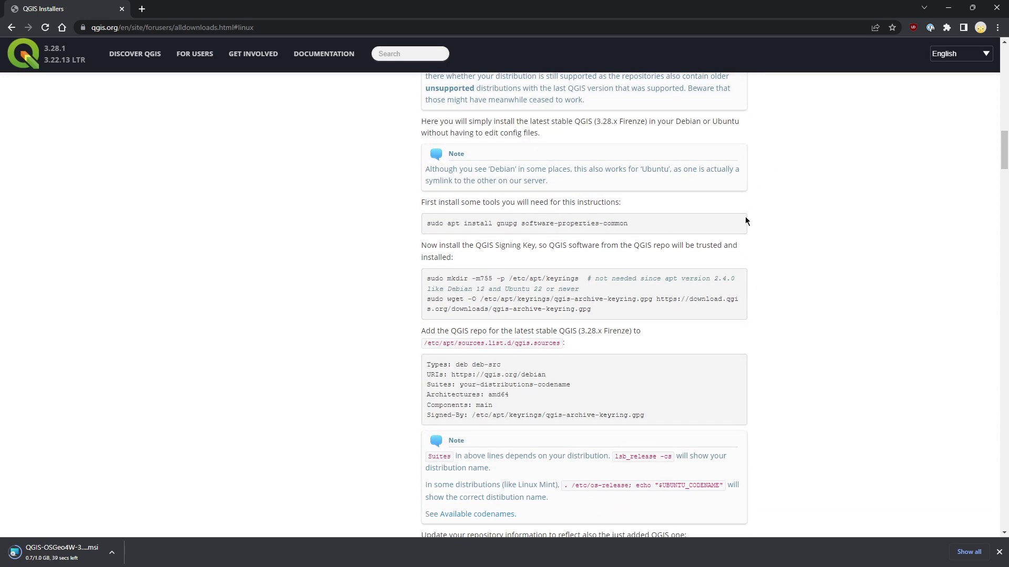
scroll(689, 318, "down", 2)
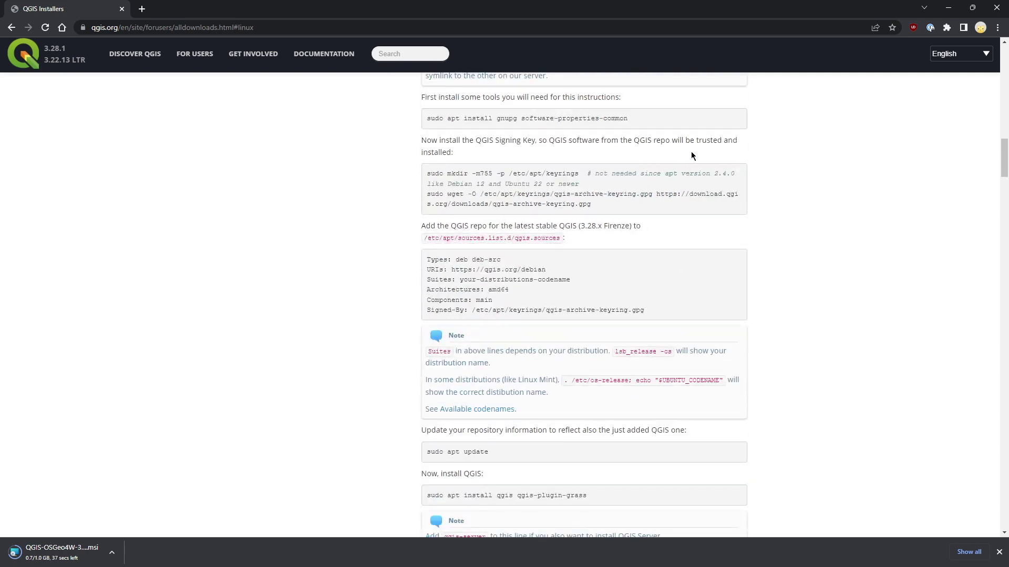
scroll(855, 411, "down", 2)
scroll(855, 413, "up", 9)
scroll(854, 410, "up", 7)
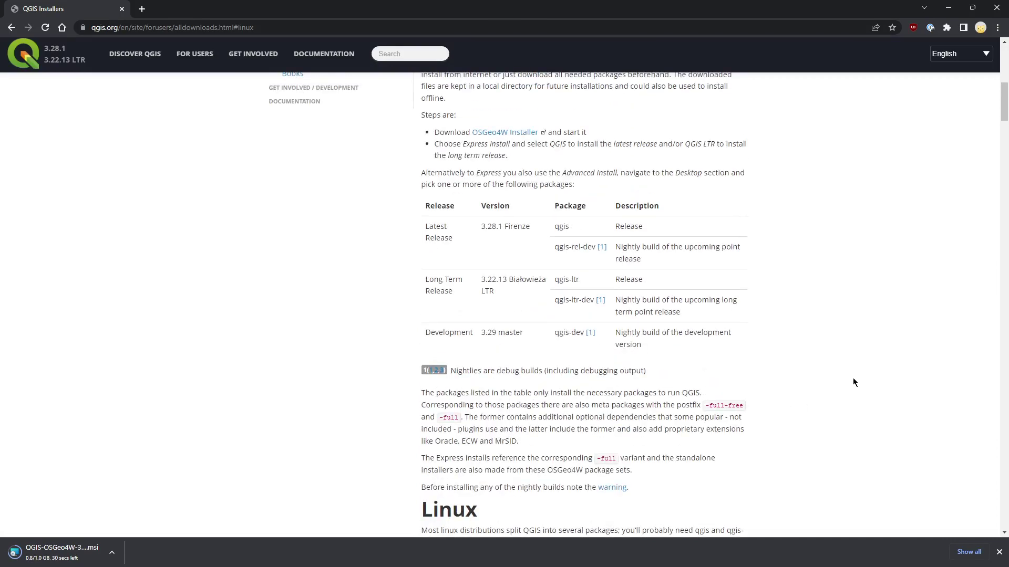
scroll(852, 378, "up", 5)
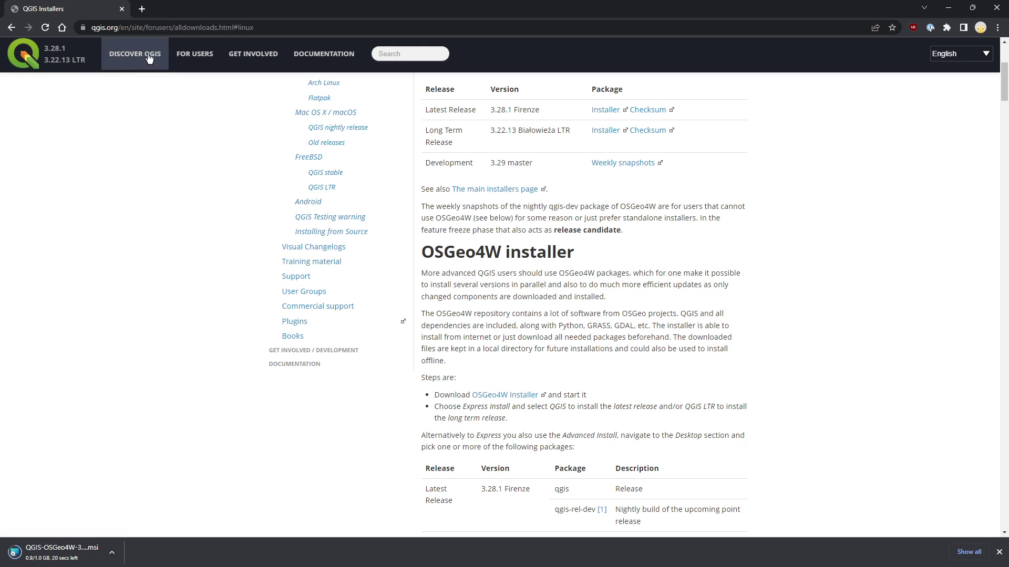
scroll(231, 59, "up", 4)
Go to the DISCOVER QGIS page from the top navigation bar.
left_click(129, 57)
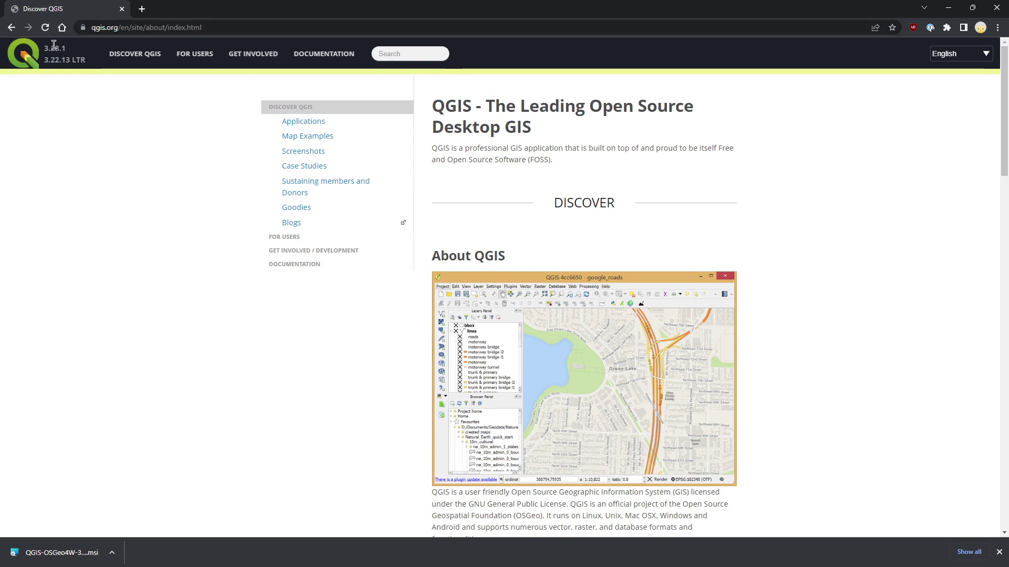
Return to the Download QGIS page and launch the downloaded QGIS-OSGeo4W-3.28.1 .msi installer.
left_click(40, 55)
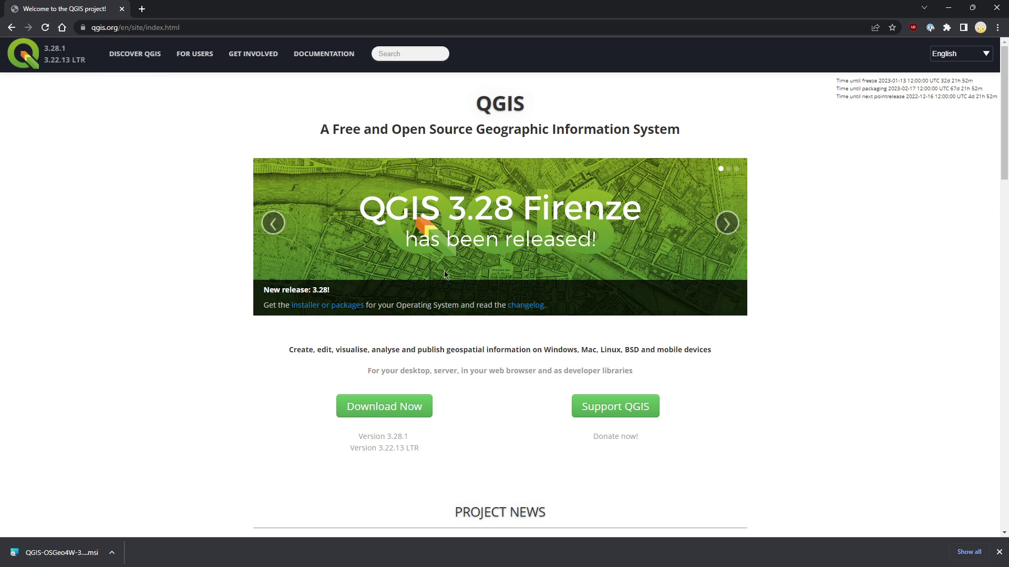
left_click(406, 402)
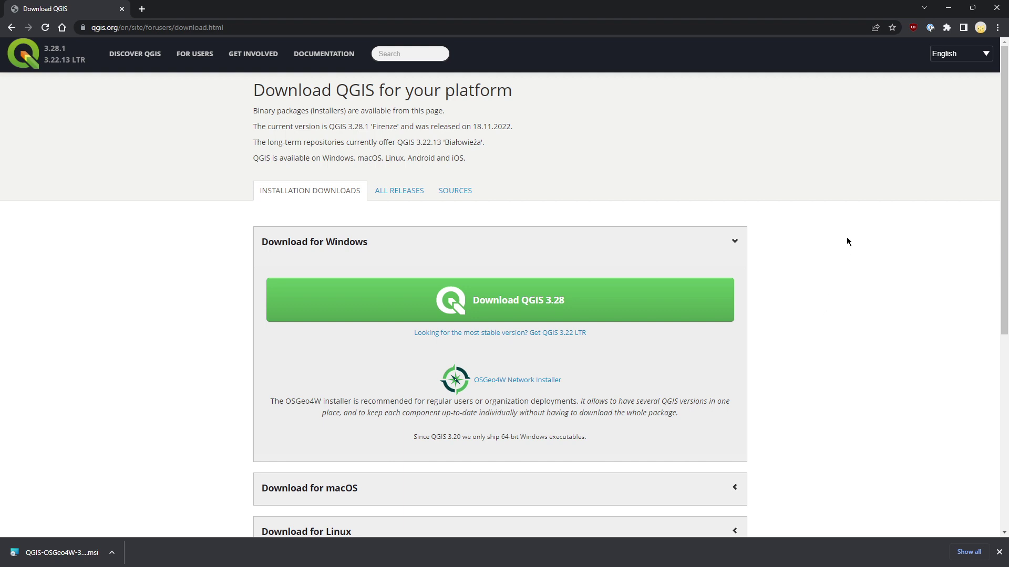
left_click(58, 553)
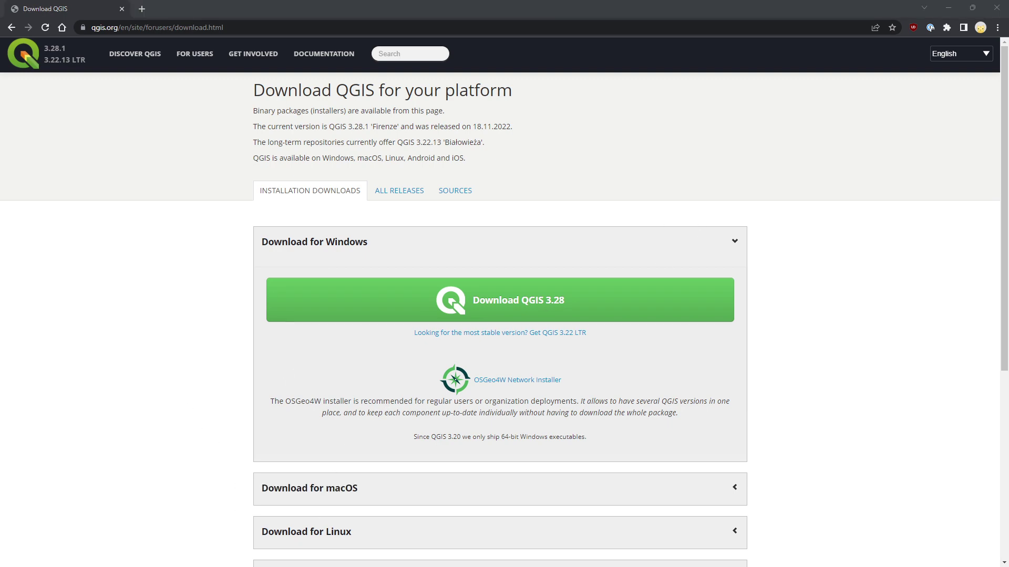
Pass the welcome page and choose Remove for the installed QGIS 3.28.1 'Firenze'.
left_click_drag(537, 191, 522, 184)
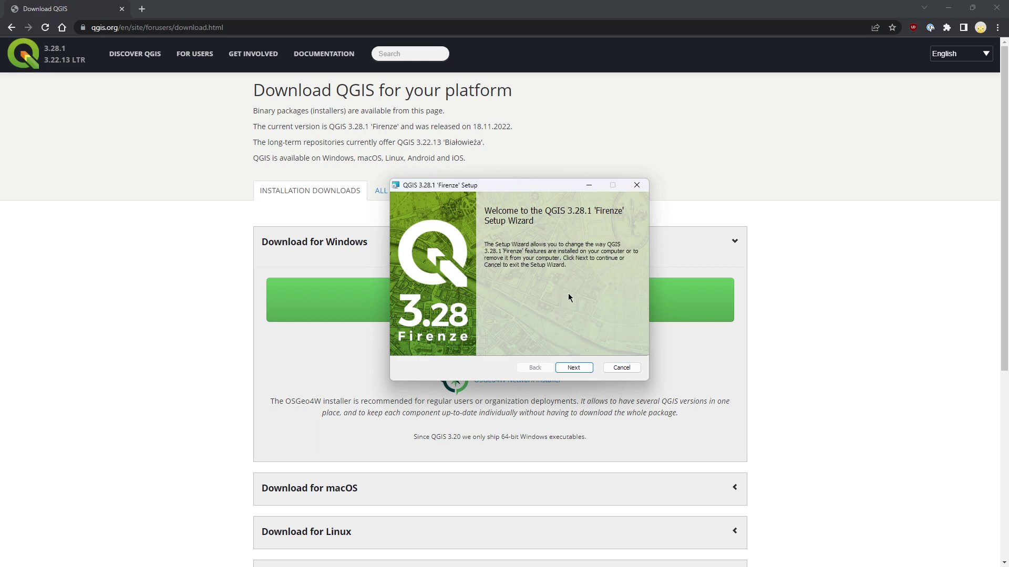
left_click(571, 369)
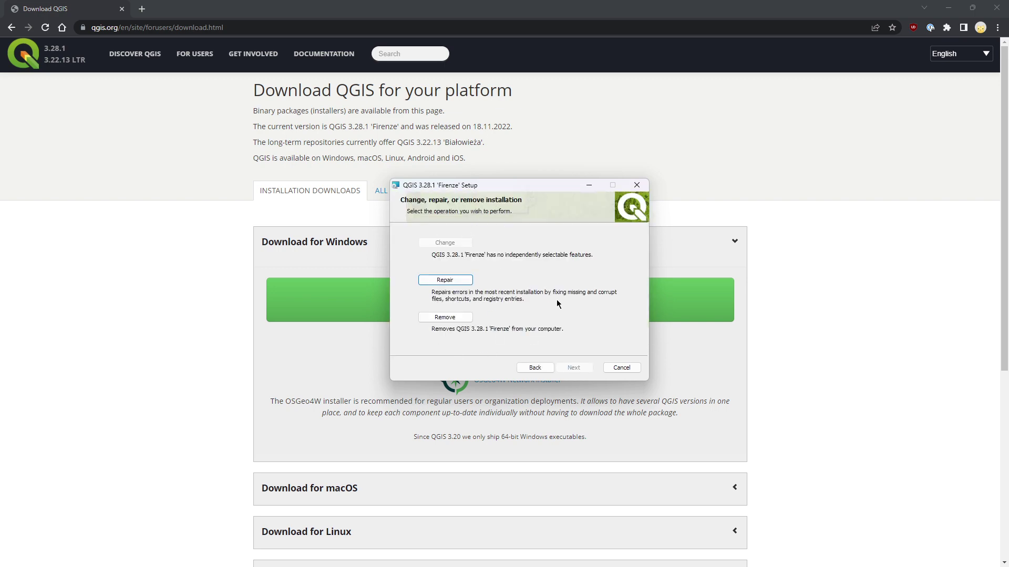
left_click(471, 315)
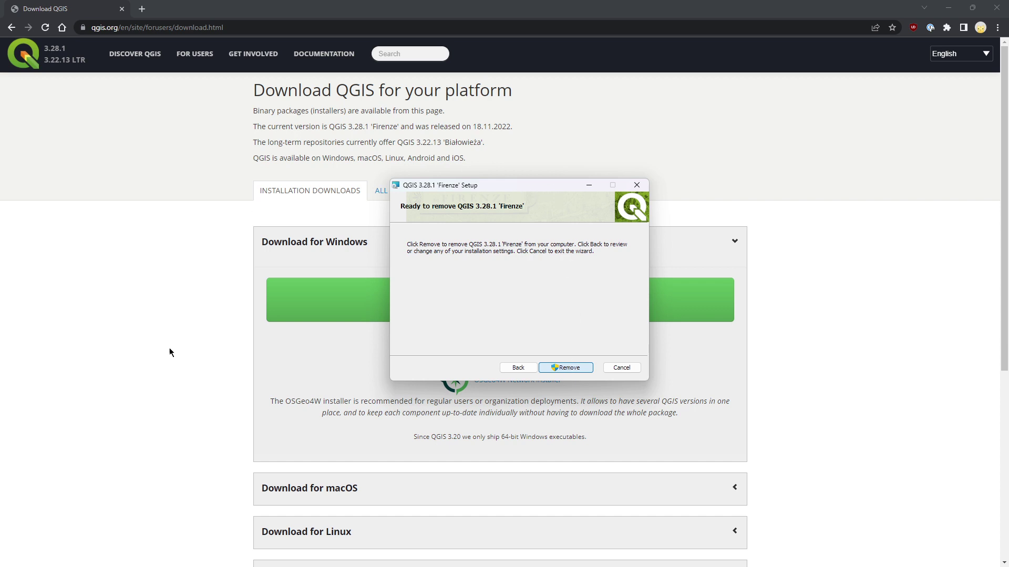
Reposition the setup dialog while the QGIS 3.28.1 uninstall validates, progress about three-quarters.
left_click_drag(508, 188, 506, 185)
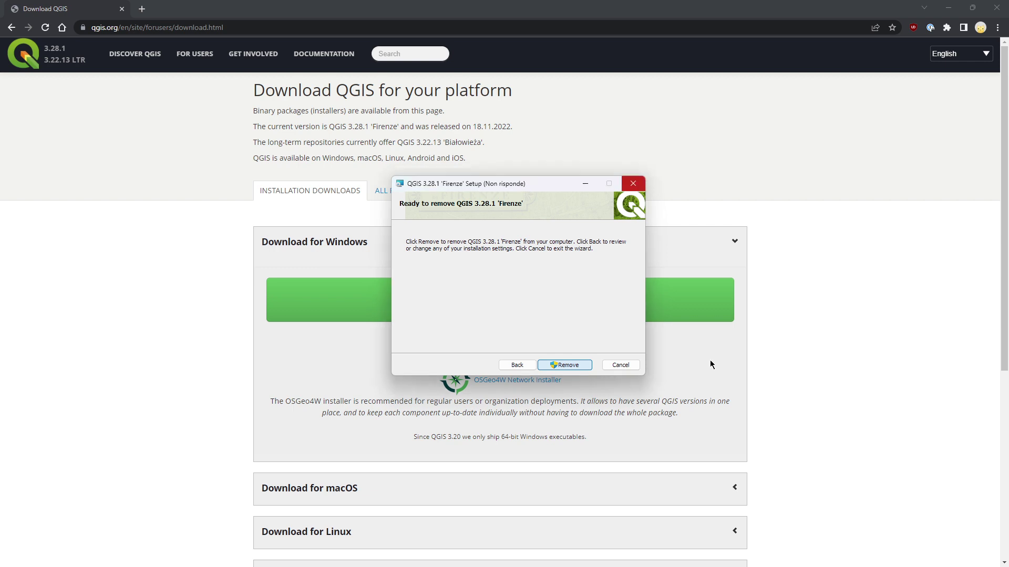
mouse_move(568, 186)
left_mouse_down()
mouse_move(557, 166)
mouse_move(549, 194)
mouse_move(483, 160)
mouse_move(565, 197)
left_mouse_up()
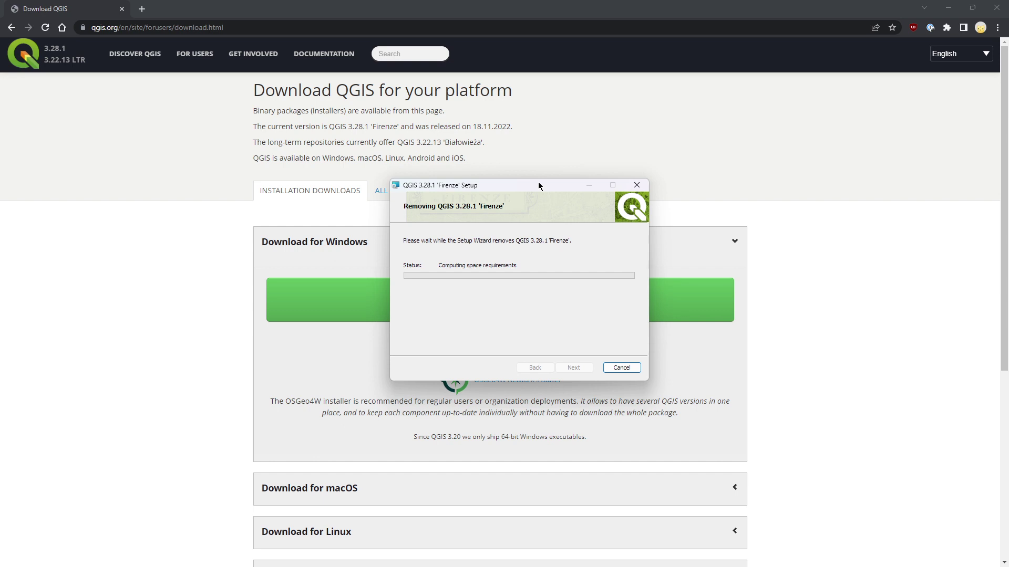
left_click_drag(539, 183, 503, 156)
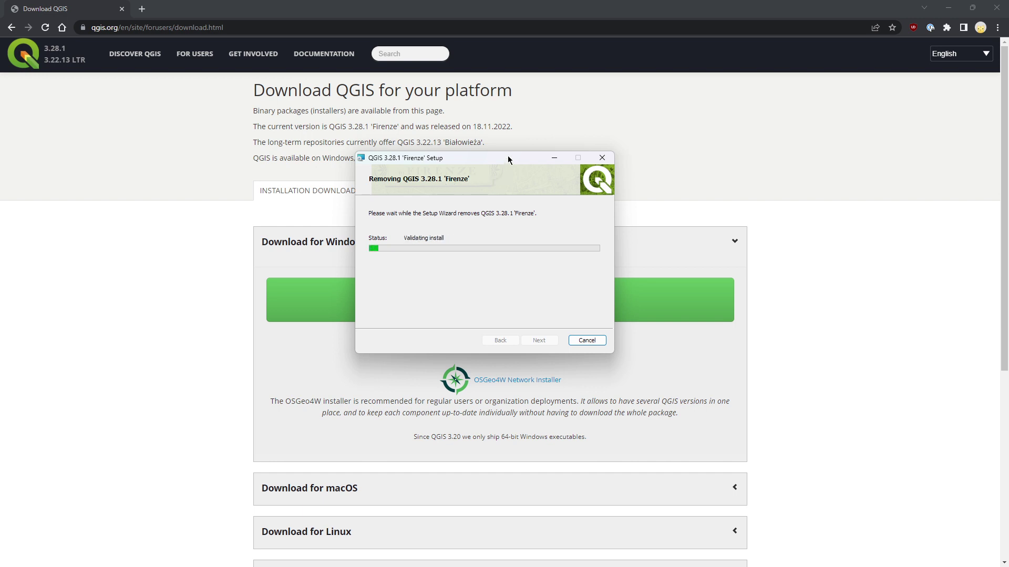
left_click_drag(508, 156, 528, 166)
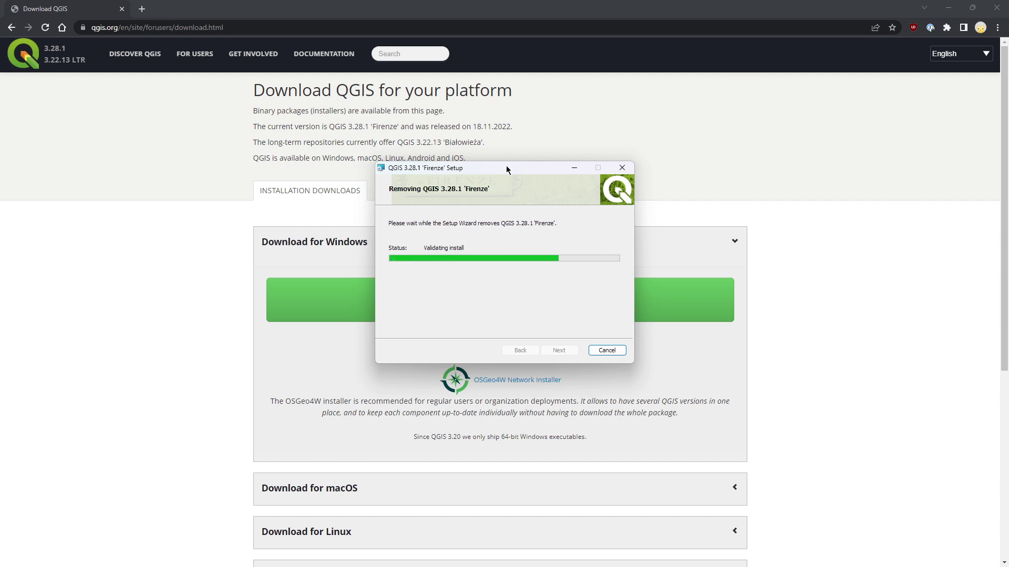
Keep moving the setup dialog while removal advances to removing files with a full progress bar.
left_click_drag(507, 166, 497, 174)
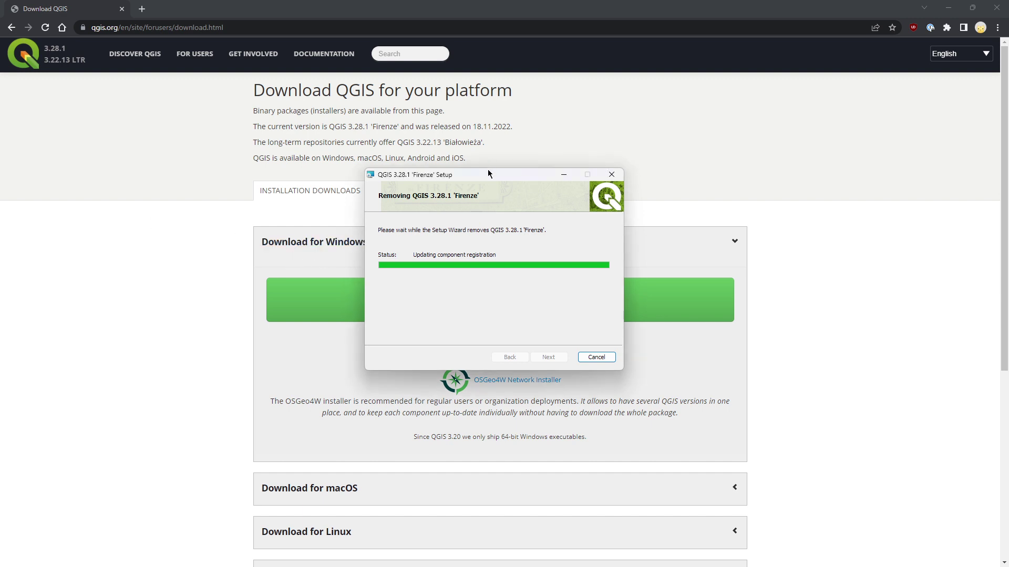
left_click_drag(493, 172, 437, 151)
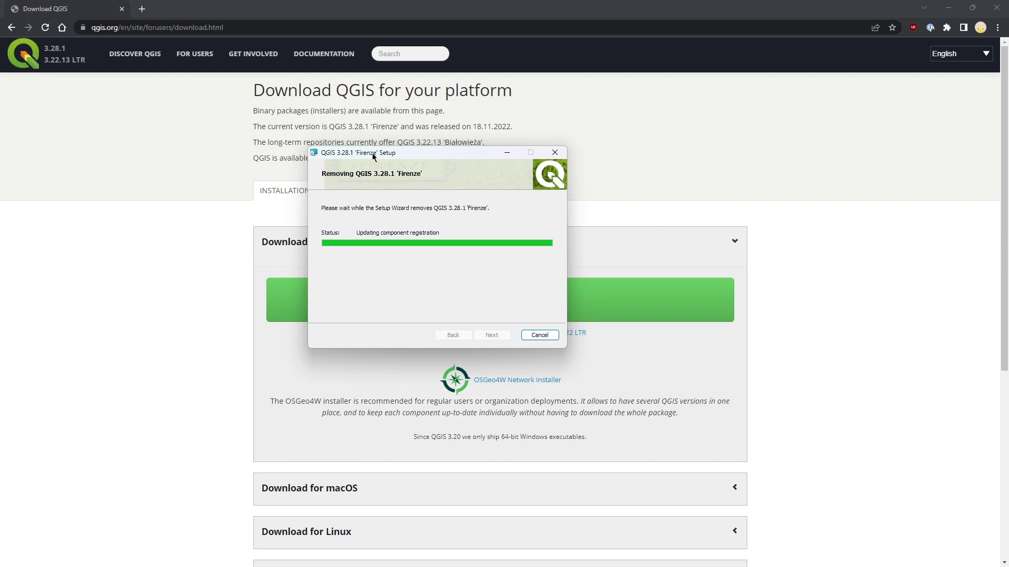
left_click_drag(375, 157, 430, 164)
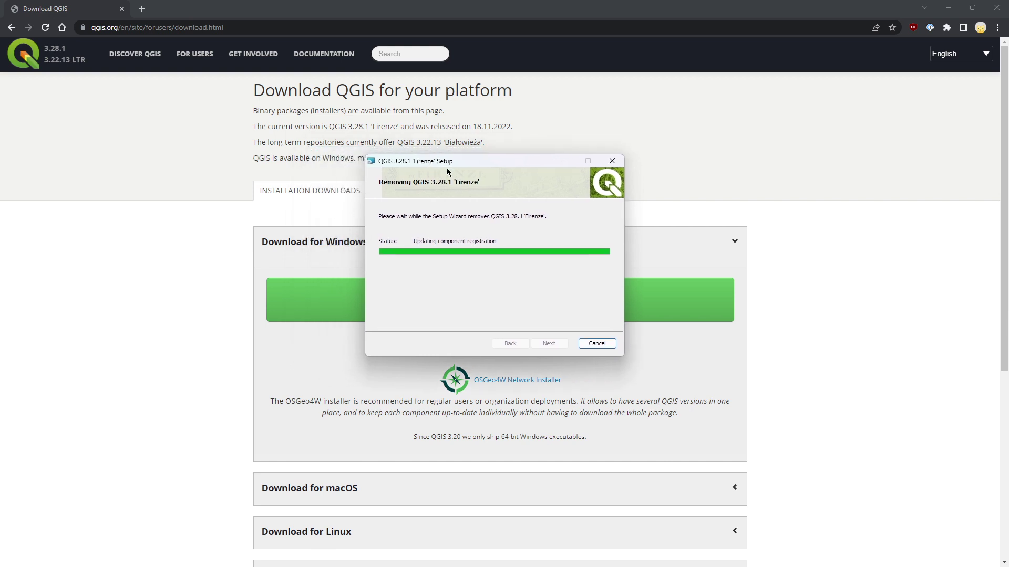
left_click_drag(502, 164, 564, 175)
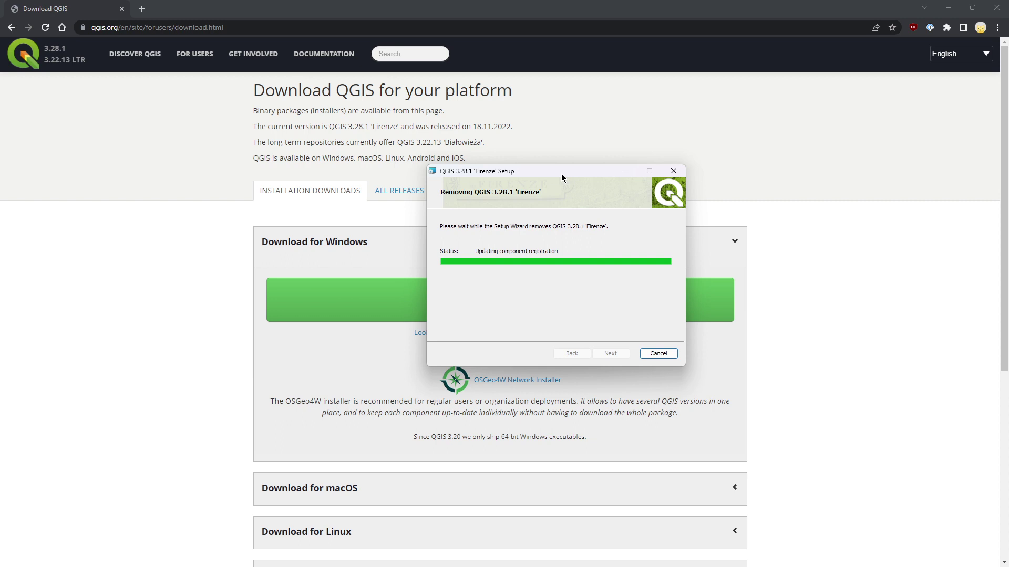
left_click_drag(561, 175, 480, 182)
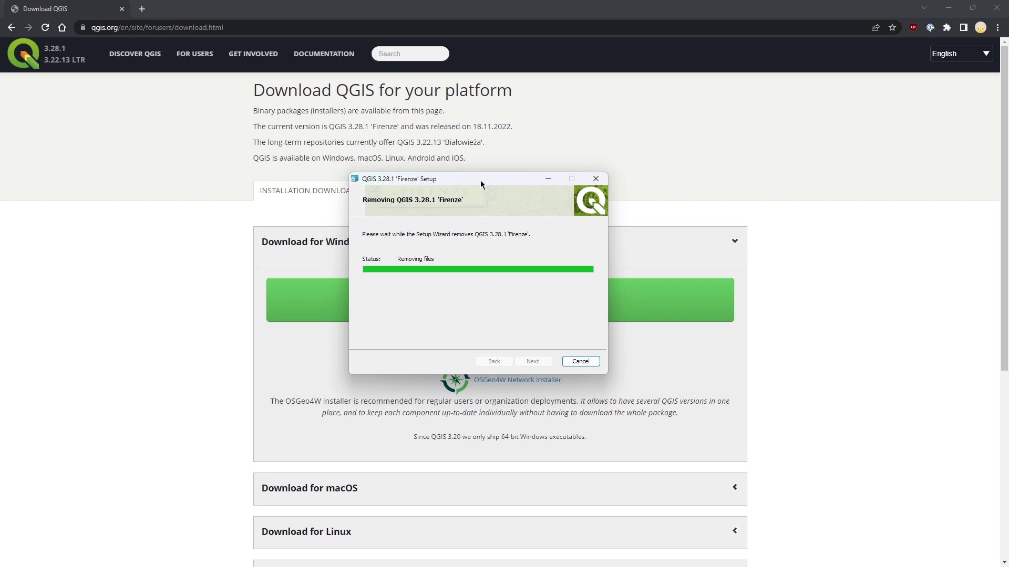
Reposition the window and wait for the 'Completed the QGIS 3.28.1 Firenze Setup Wizard' page.
left_click_drag(481, 180, 554, 187)
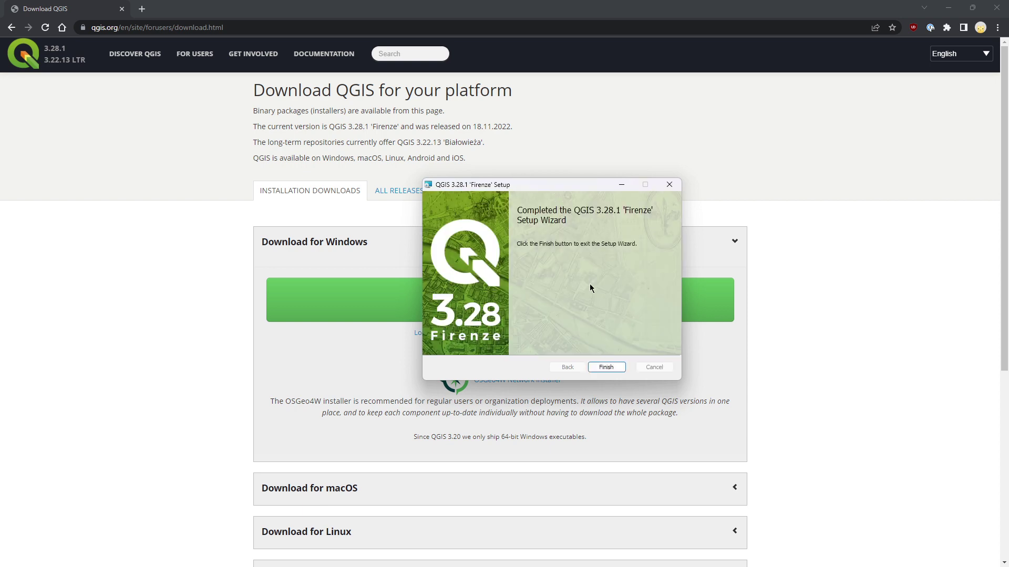
Close the finished removal wizard so the new QGIS 3.28.1 'Firenze' installer welcome page appears.
left_click(607, 367)
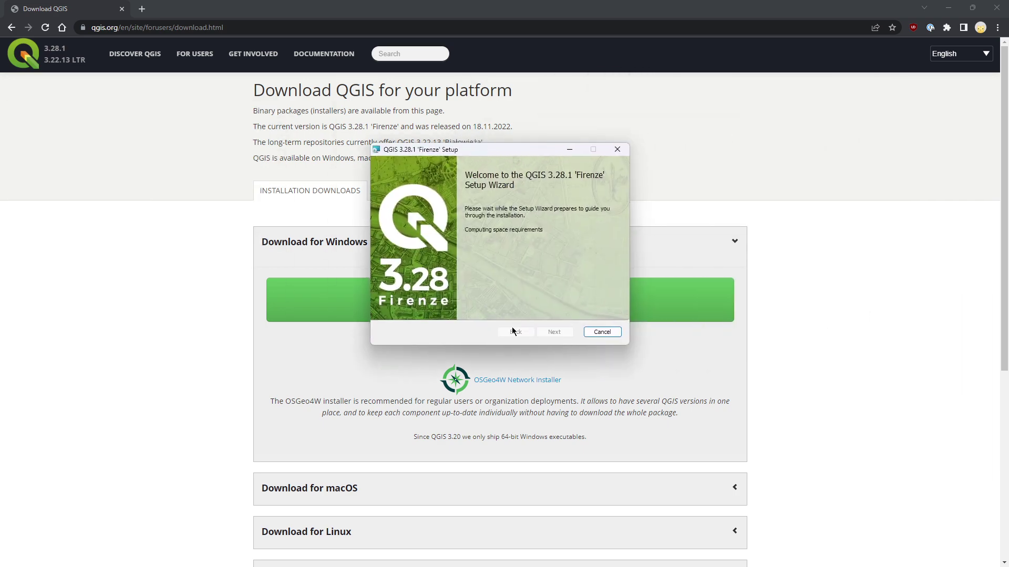
Accept the licence agreement and keep the default folder C:\Program Files\QGIS 3.28.1\.
left_click(566, 331)
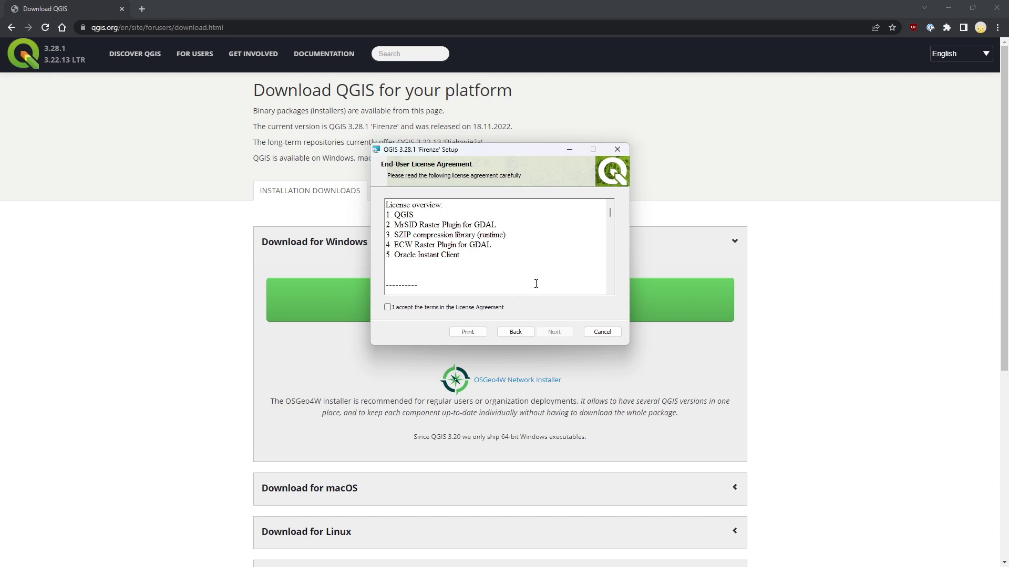
left_click(443, 309)
left_click(554, 332)
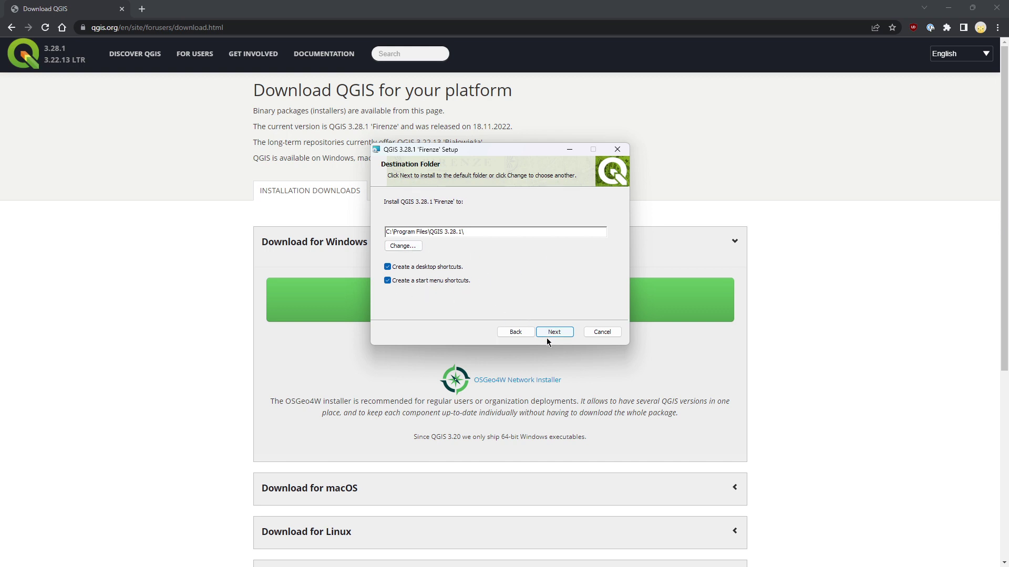
left_click(563, 334)
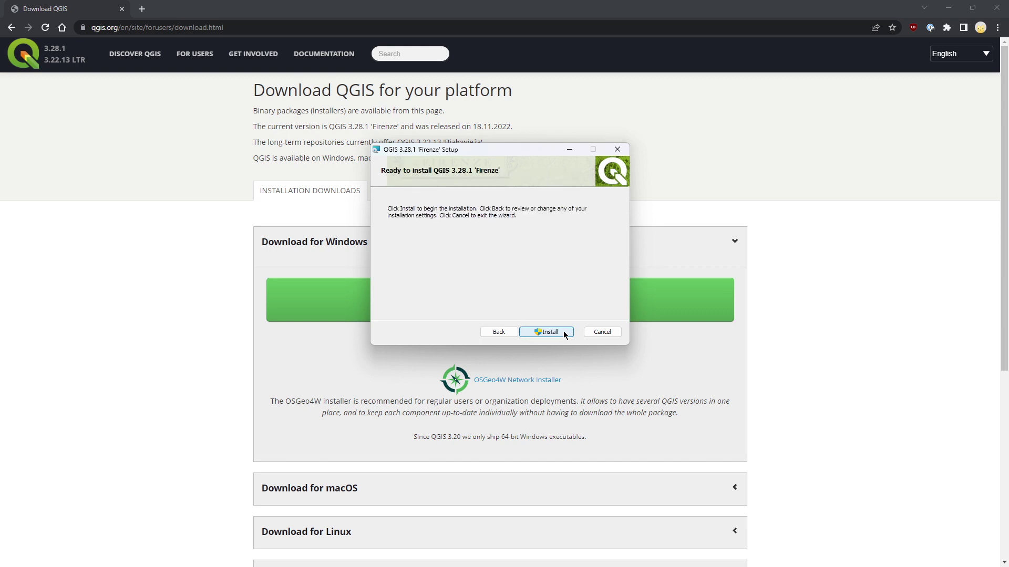
Start installing QGIS 3.28.1 'Firenze', repositioning the installer window while files copy.
left_click(565, 333)
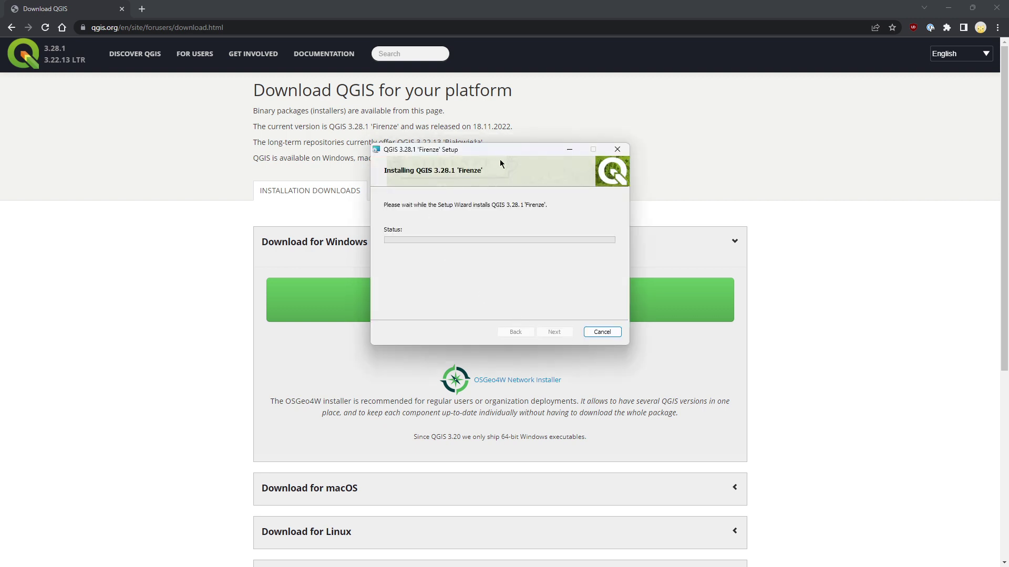
left_click_drag(504, 152, 508, 153)
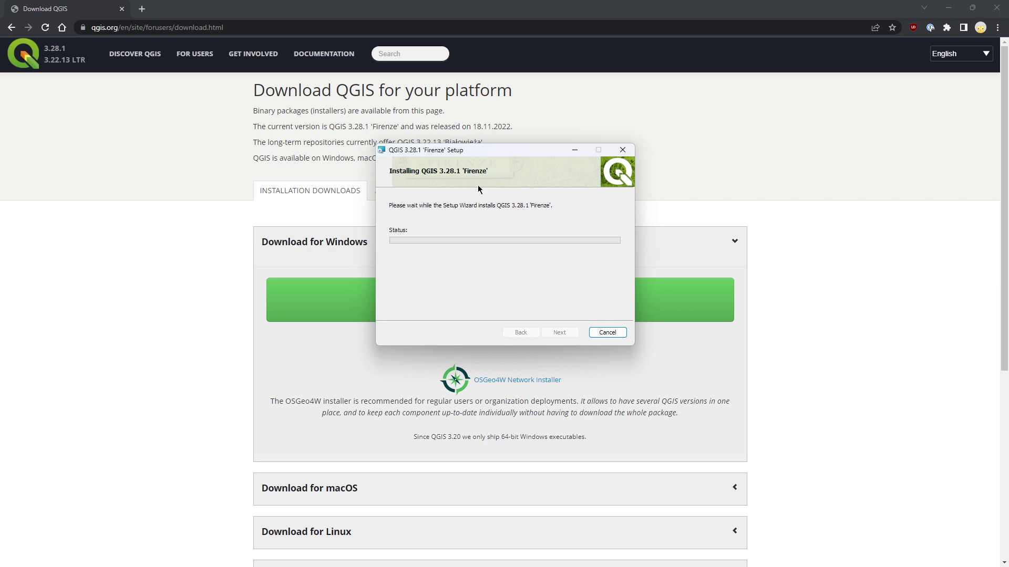
left_click_drag(530, 152, 555, 154)
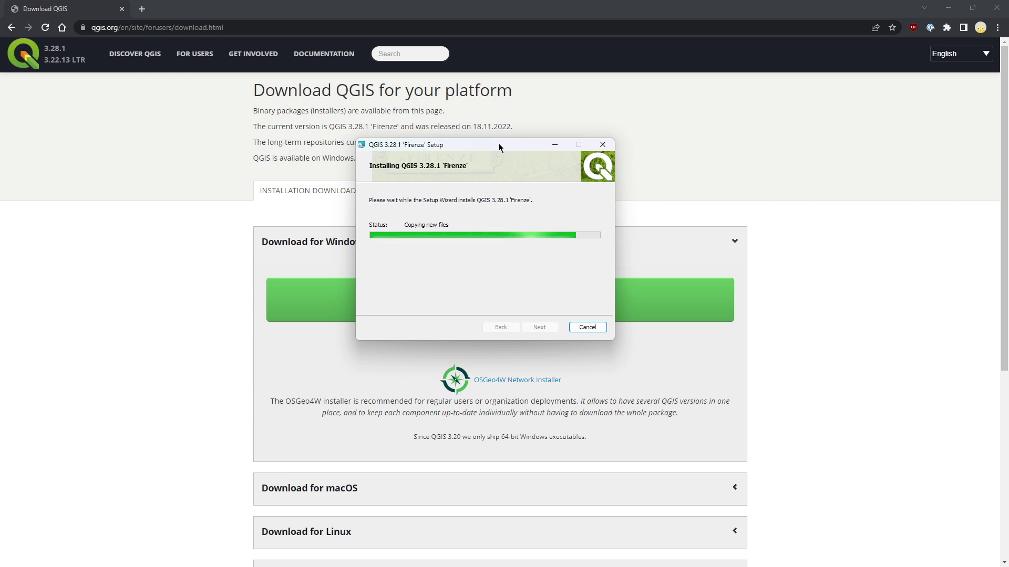
mouse_move(500, 146)
left_mouse_down()
mouse_move(532, 158)
mouse_move(429, 156)
mouse_move(499, 154)
left_mouse_up()
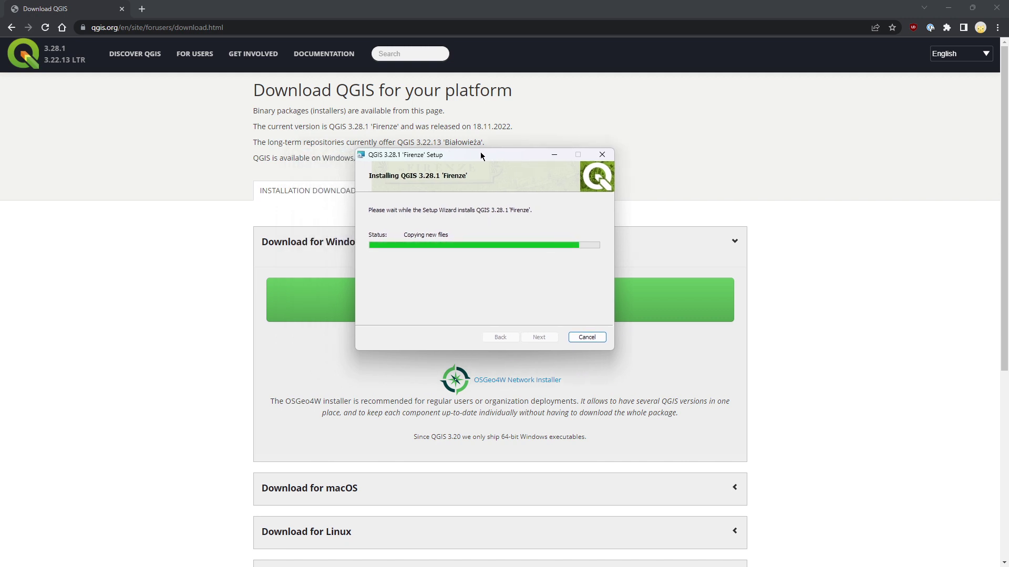
left_click_drag(459, 165, 493, 185)
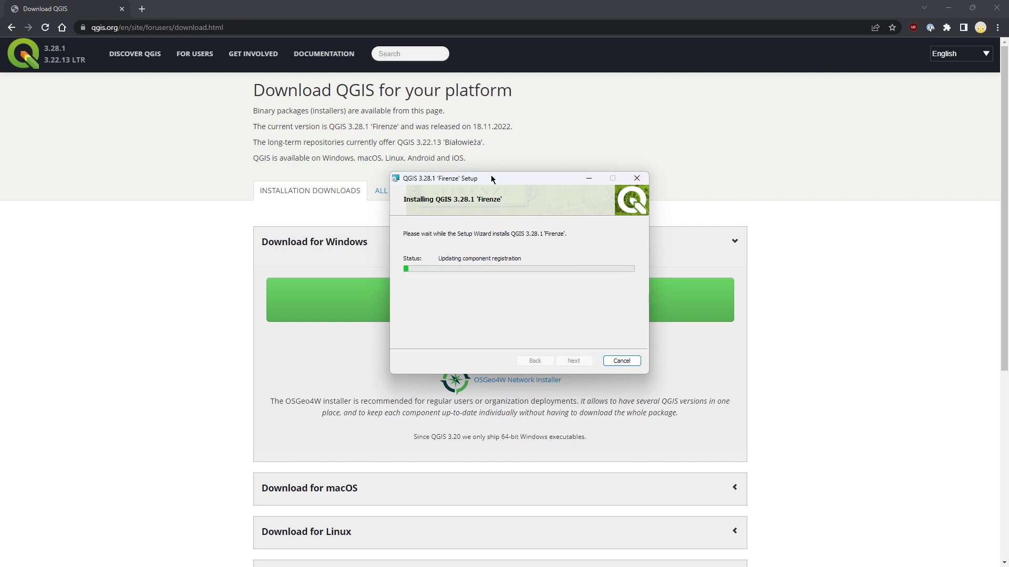
Reposition the installer window while installation proceeds to the Registering product stage.
left_click_drag(491, 176, 463, 185)
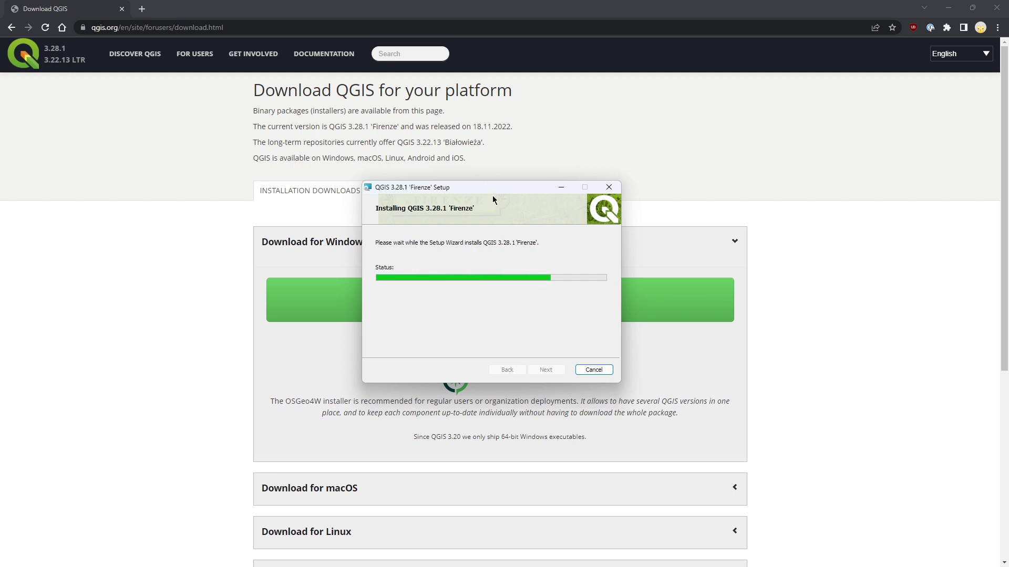
left_click_drag(494, 190, 516, 186)
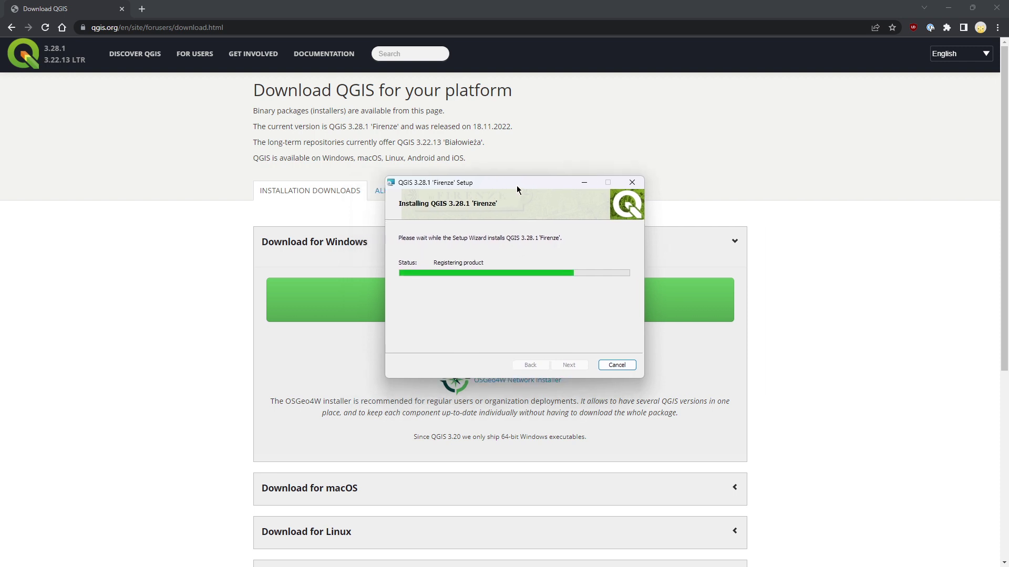
Finish the completed QGIS 3.28.1 setup, leaving Chrome's Download QGIS page visible.
left_click(569, 365)
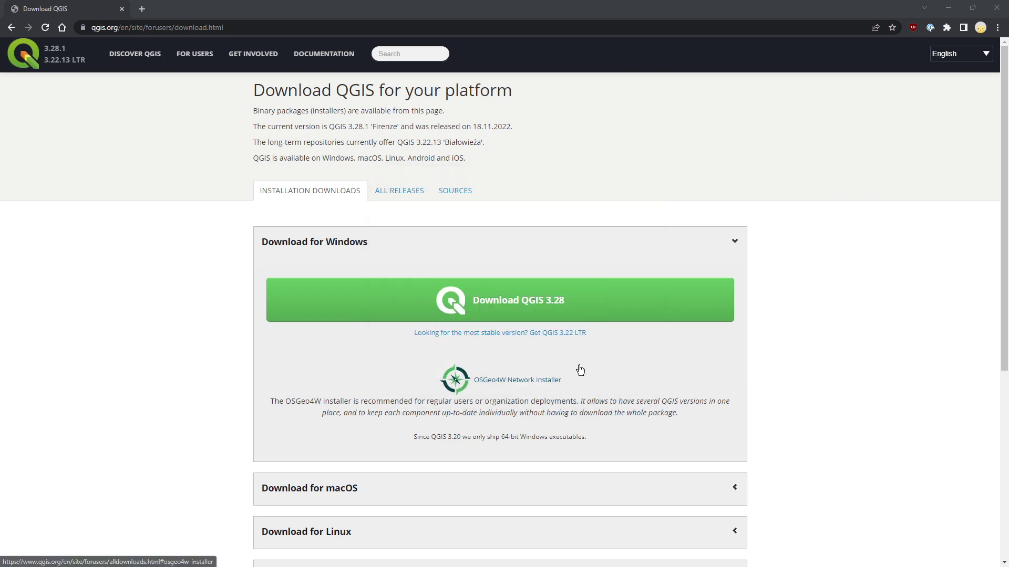